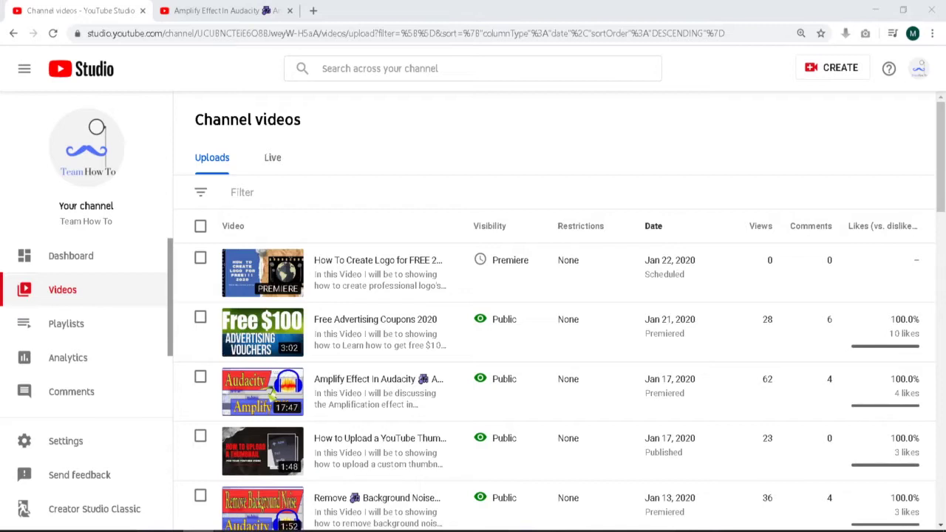
Play the Amplify Effect video, pause it at 14:59, and review and close its suggested cards
left_click(240, 12)
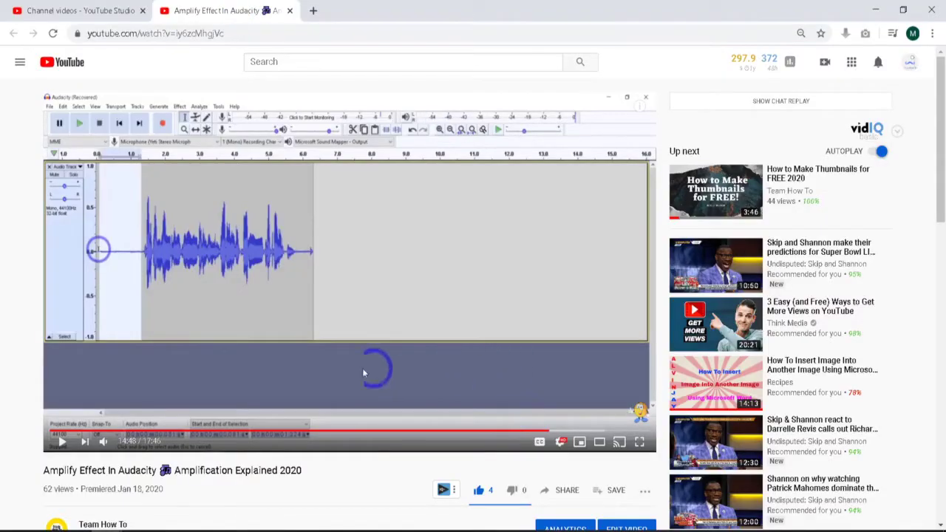
left_click(64, 442)
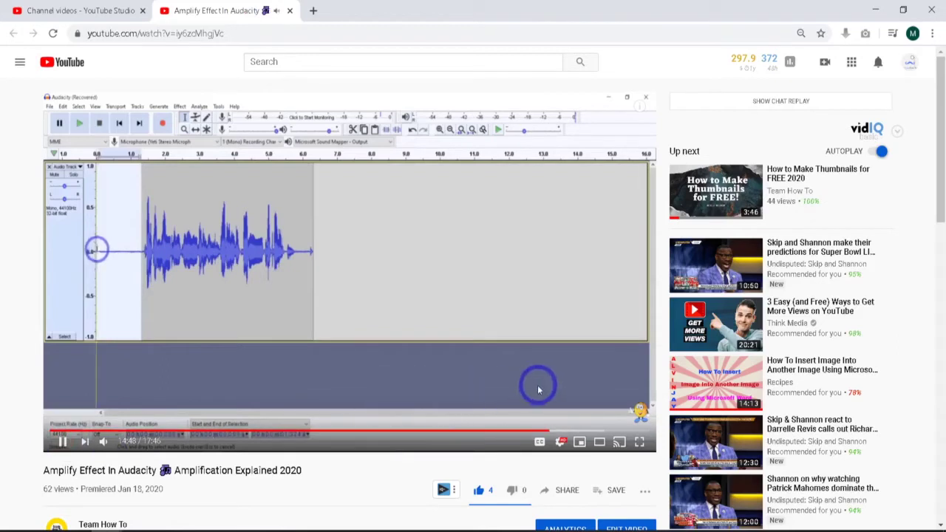
mouse_move(116, 442)
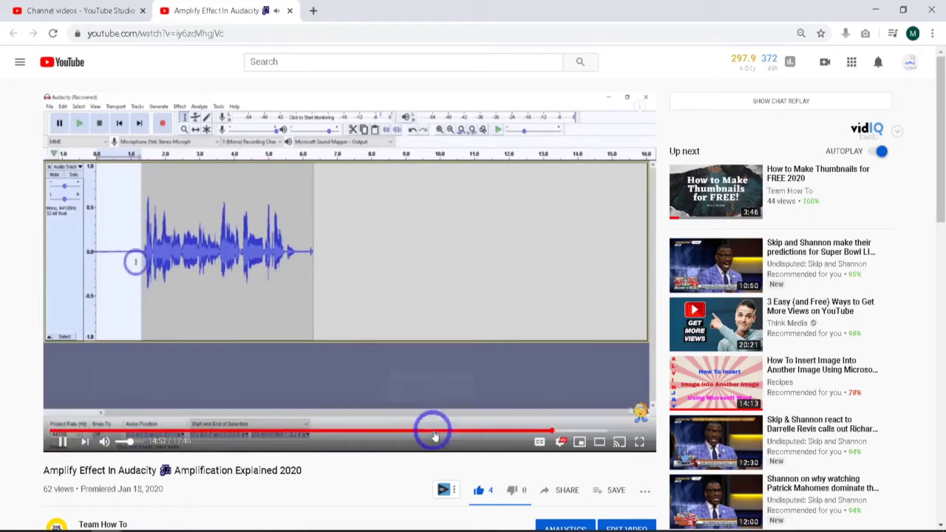
left_click(63, 442)
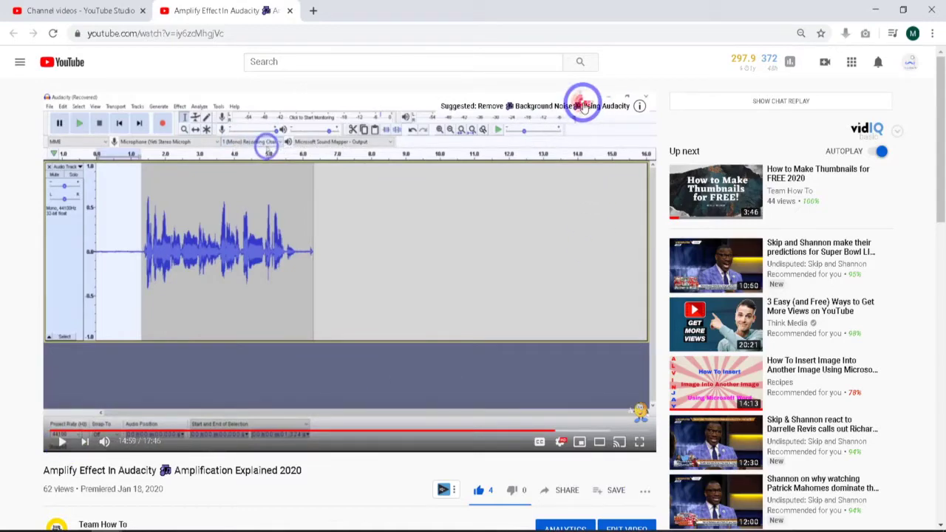
left_click(584, 107)
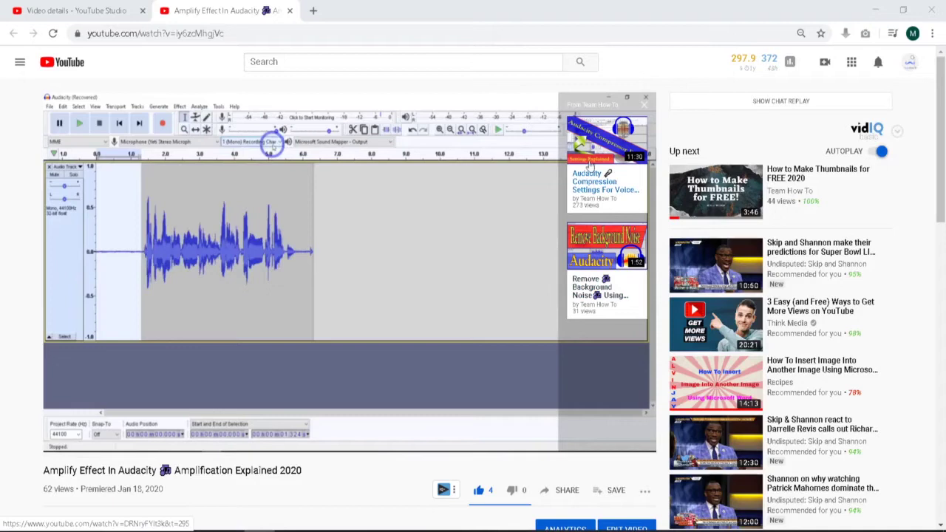
left_click(646, 97)
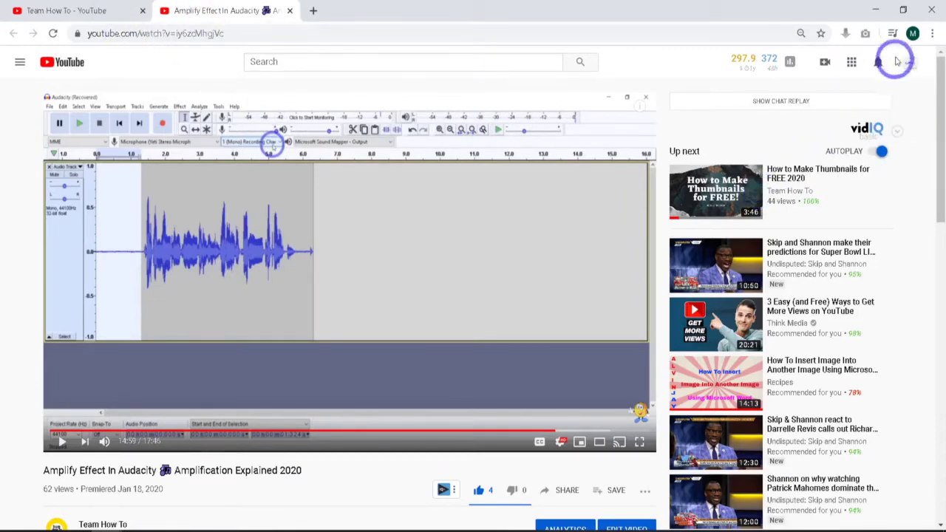
Go to YouTube Studio's Videos list and open the Amplify Effect in Audacity video's details
left_click(910, 64)
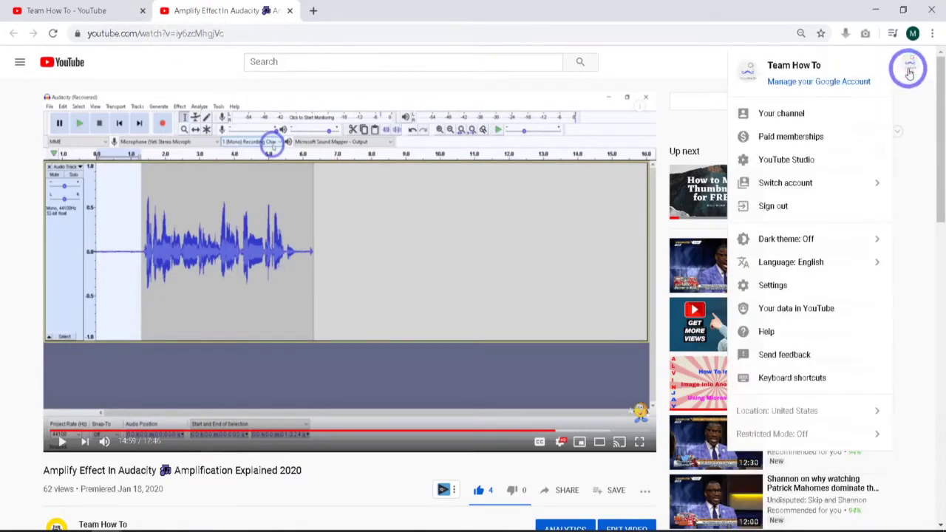
left_click(810, 160)
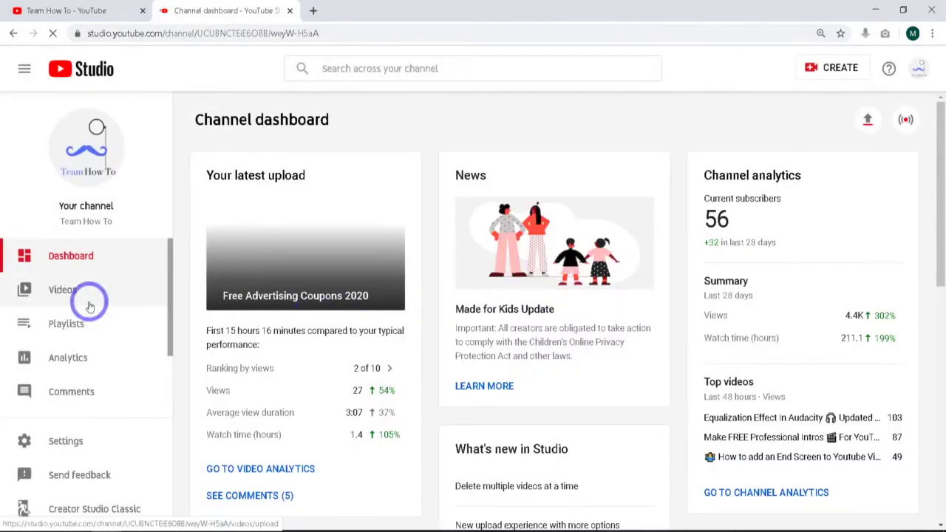
left_click(65, 290)
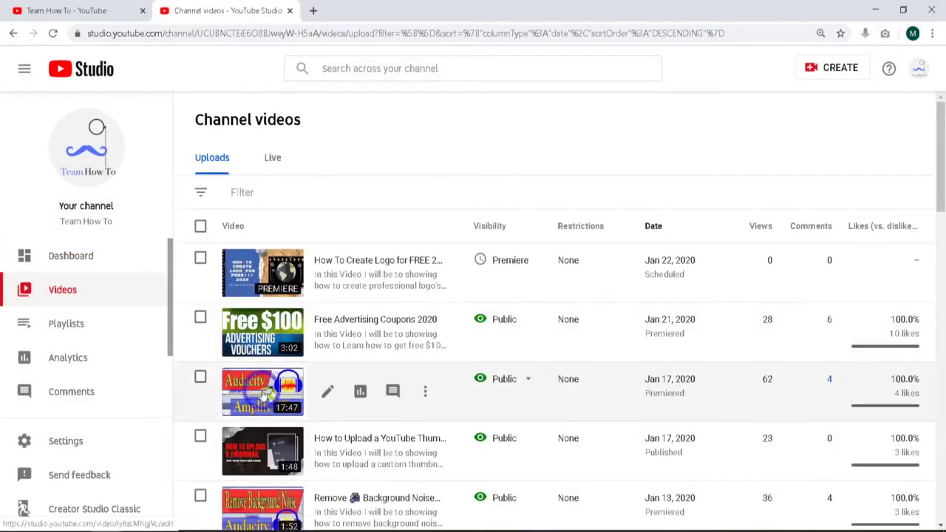
left_click(262, 396)
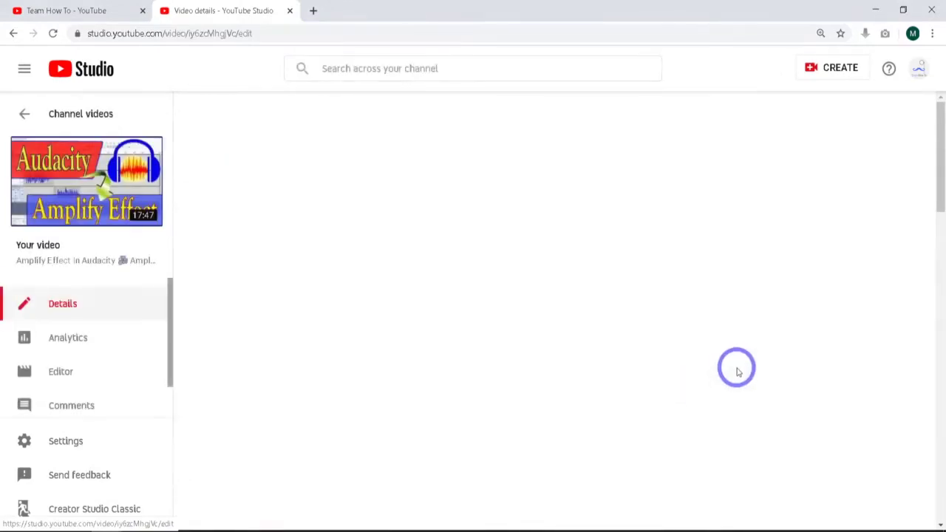
Scroll down the Amplify video's details page to reach the Cards section
scroll(744, 311, "down", 4)
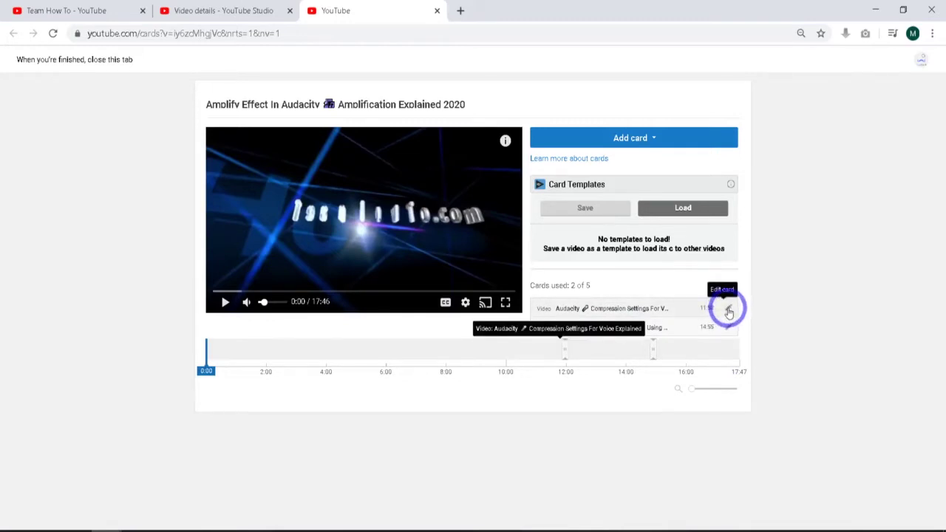
Edit the first video card, browsing the Uploads and Playlists lists for its linked video
left_click(729, 312)
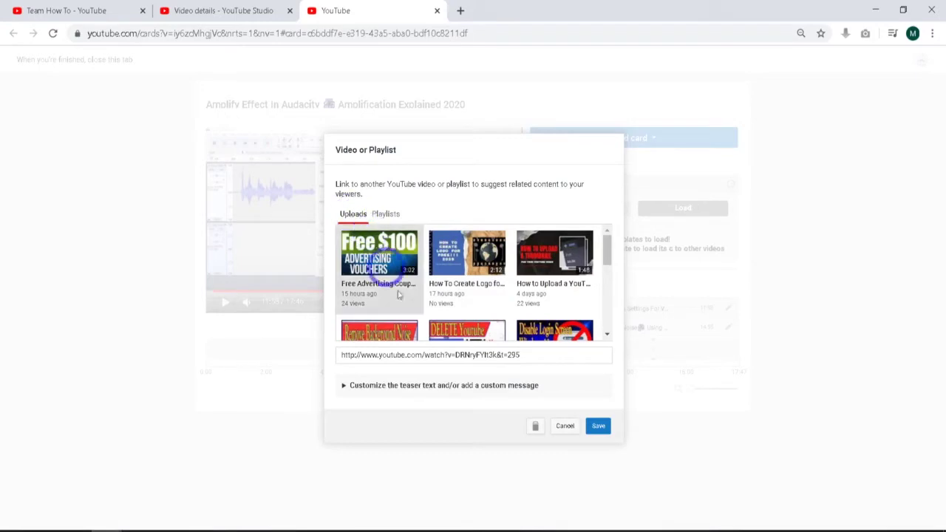
left_click(386, 214)
left_click(352, 215)
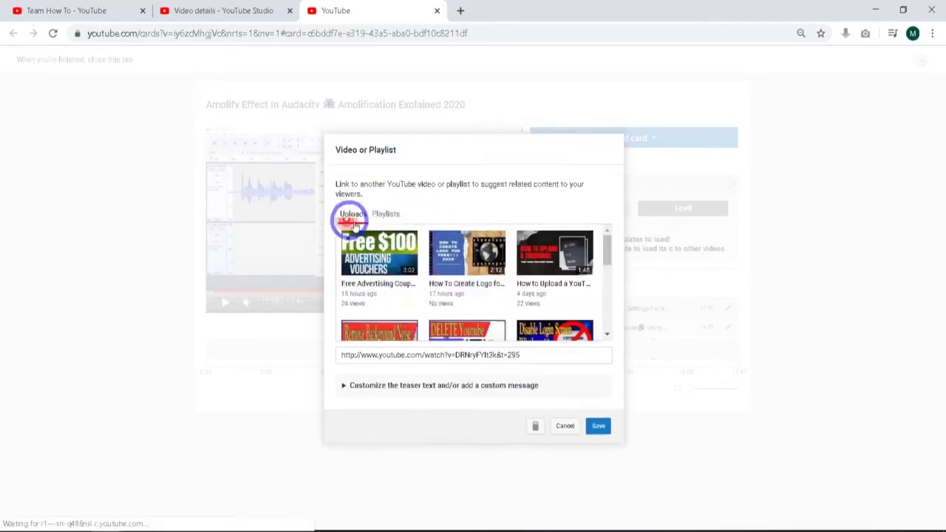
left_click(557, 356)
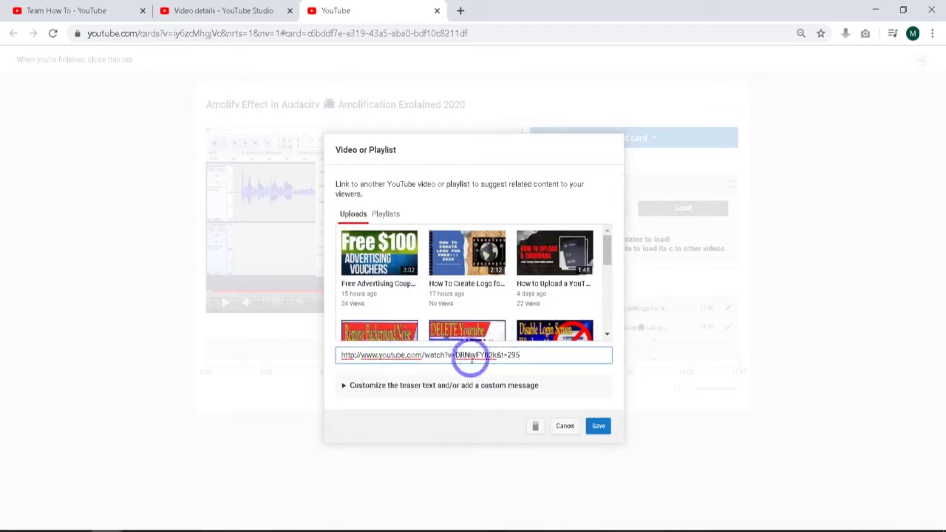
mouse_move(606, 253)
left_mouse_down()
mouse_move(610, 313)
mouse_move(610, 255)
left_mouse_up()
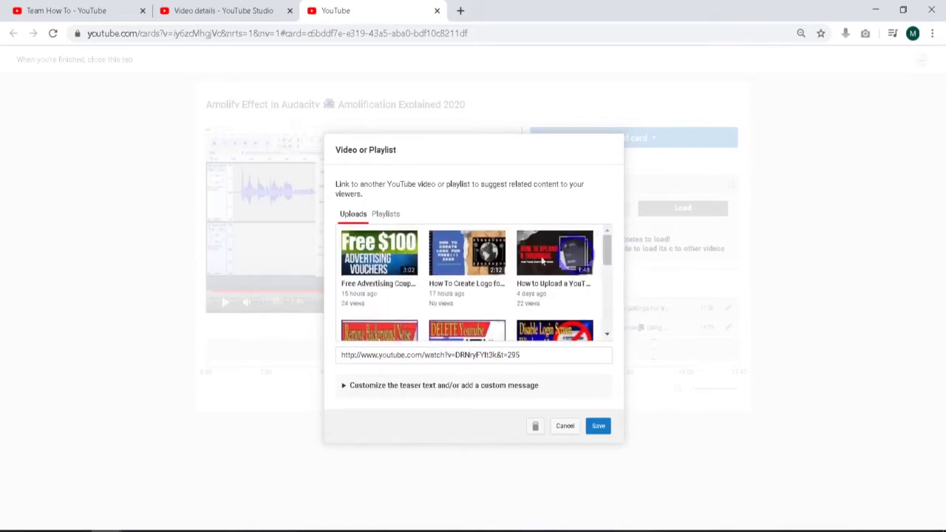
left_click(521, 289)
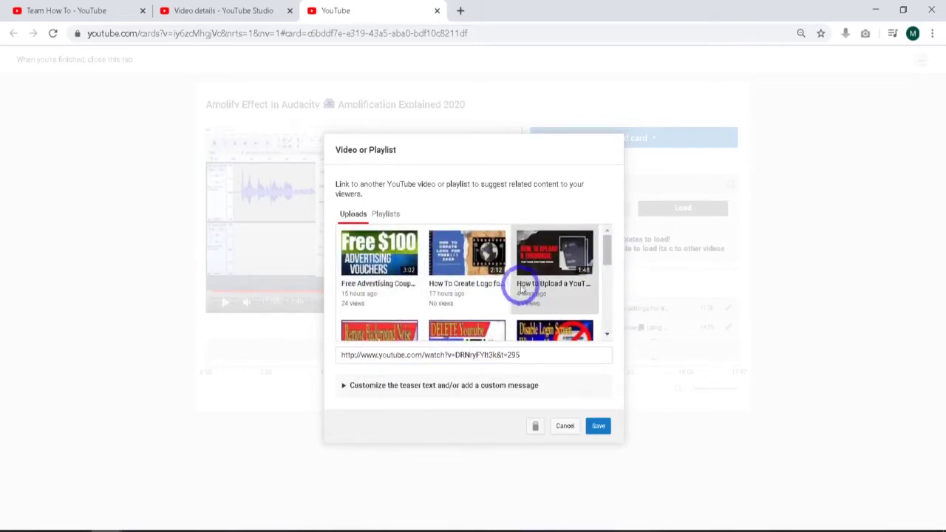
scroll(521, 290, "down", 3)
left_click(509, 290)
scroll(498, 296, "up", 5)
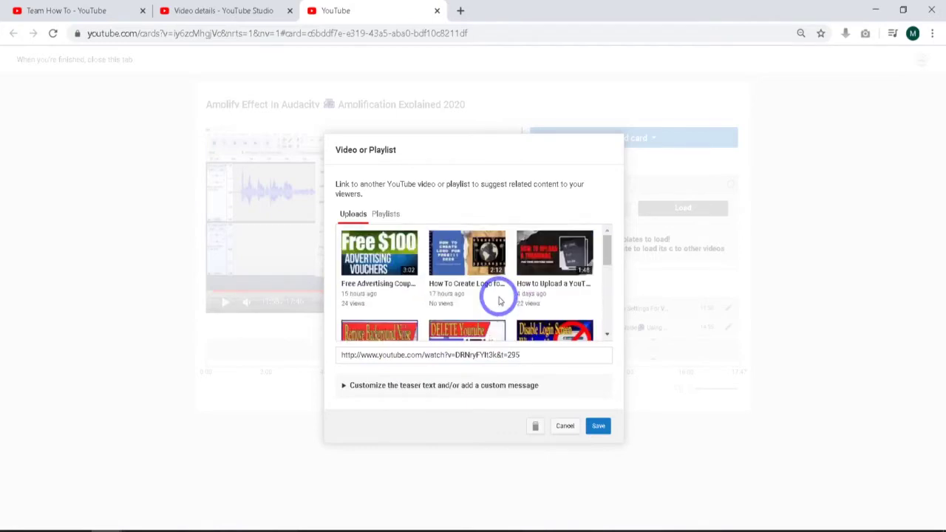
left_click(560, 285)
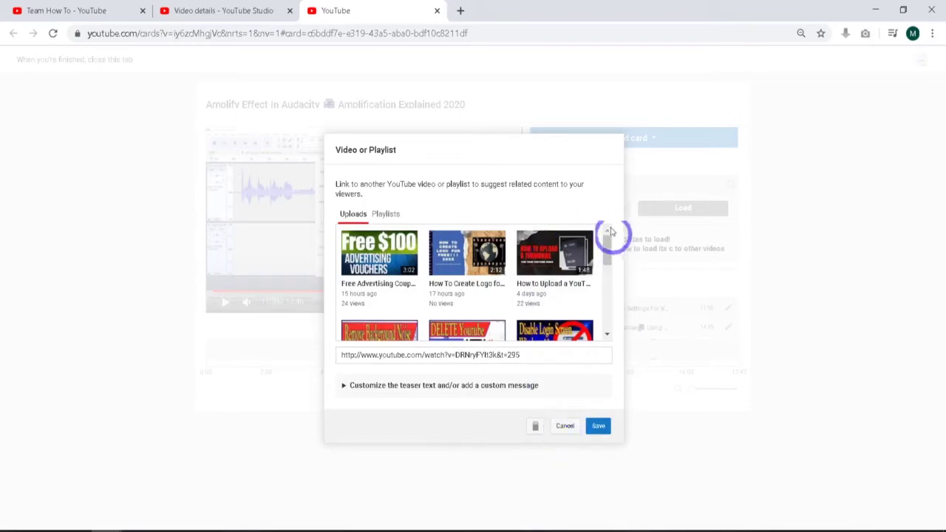
Copy the Amplify video's link from its details page and return to the cards editor
left_click(237, 11)
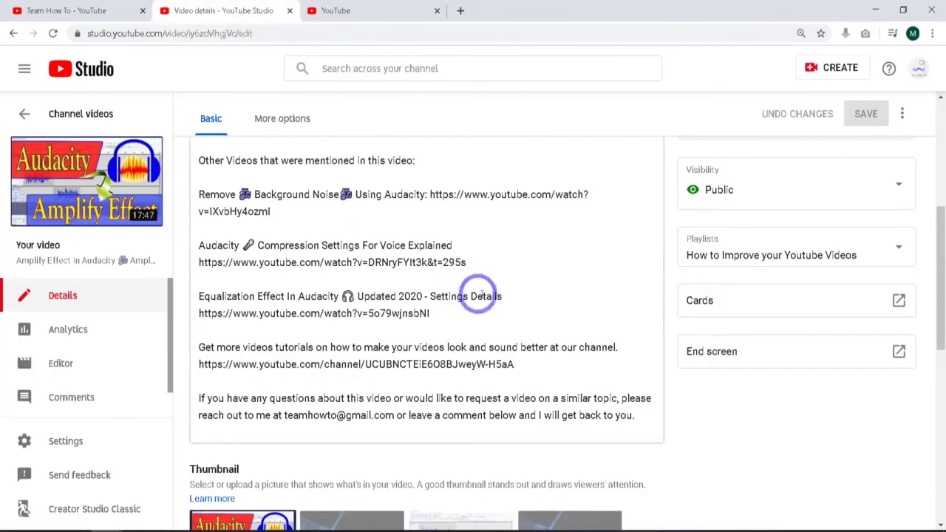
scroll(655, 296, "up", 5)
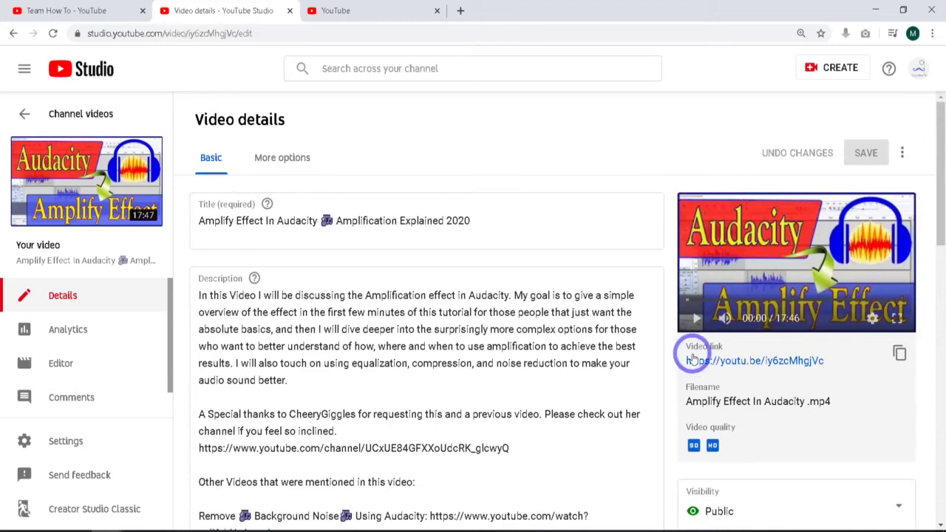
left_click(900, 353)
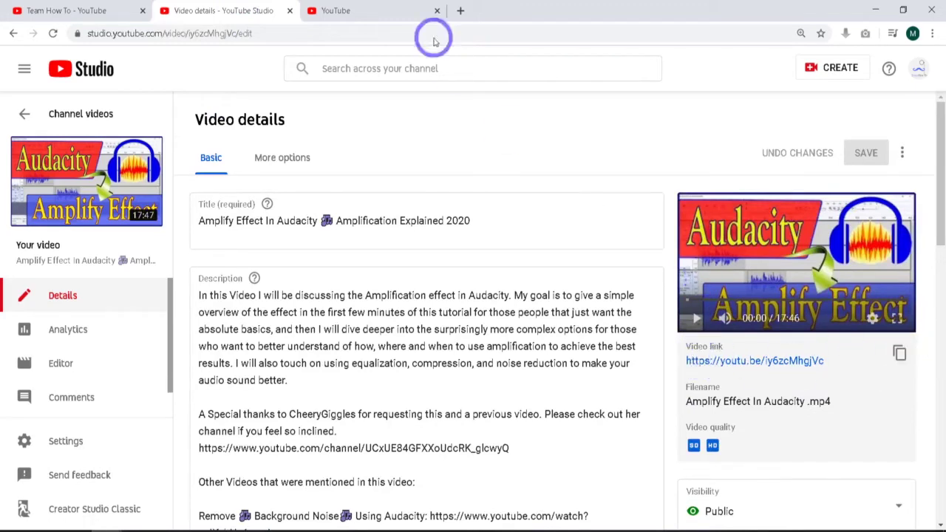
left_click(358, 10)
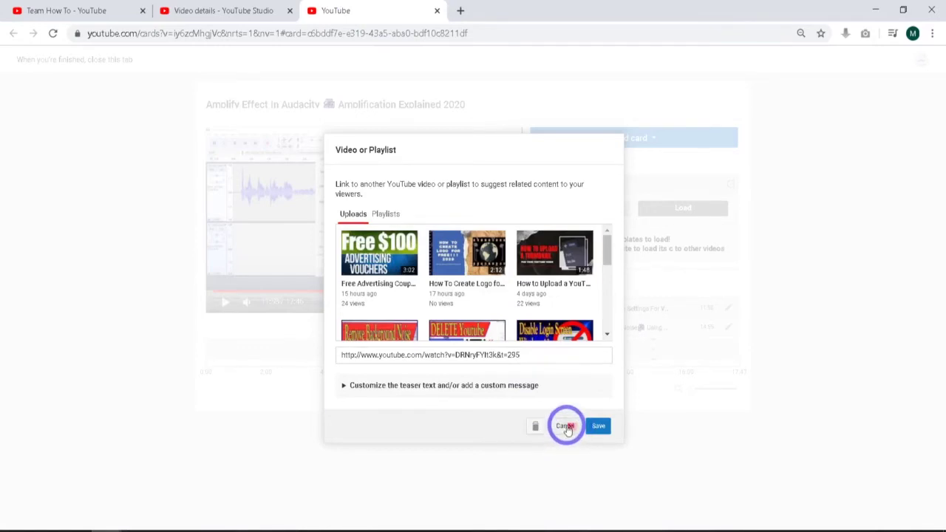
Discard the open card dialog, set the playhead to 15:56, and start a new Video or Playlist card
left_click(566, 427)
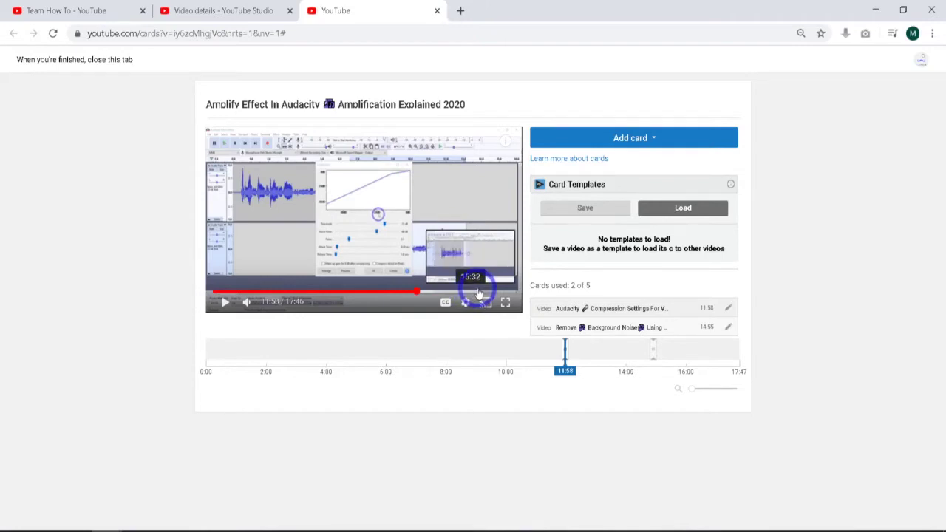
left_click(684, 358)
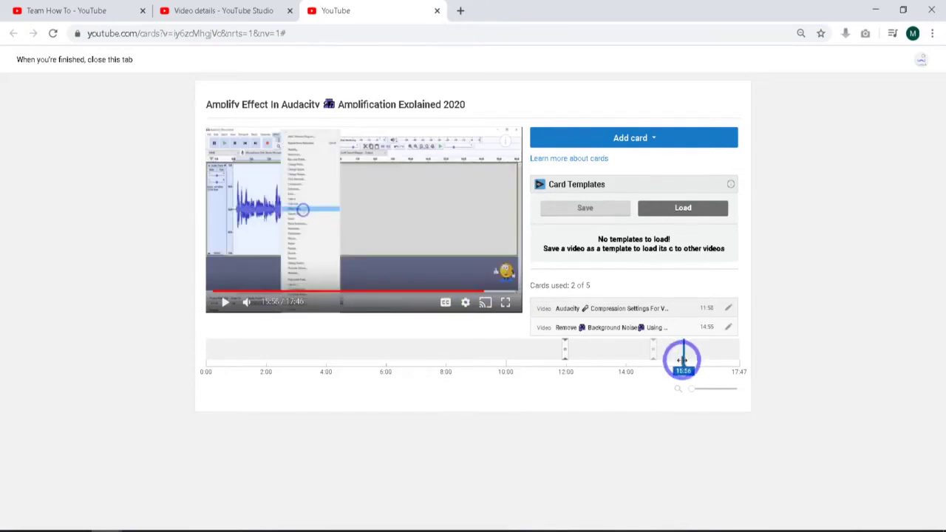
left_click(659, 139)
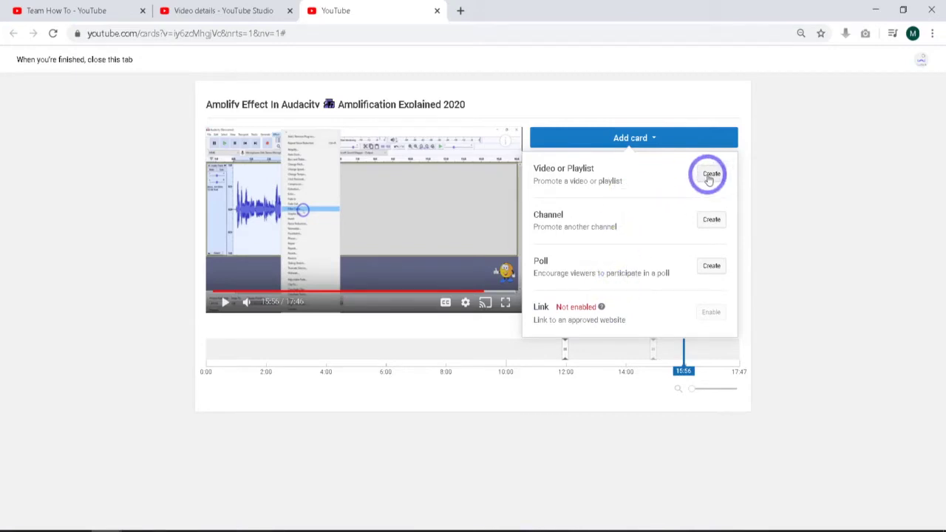
left_click(710, 175)
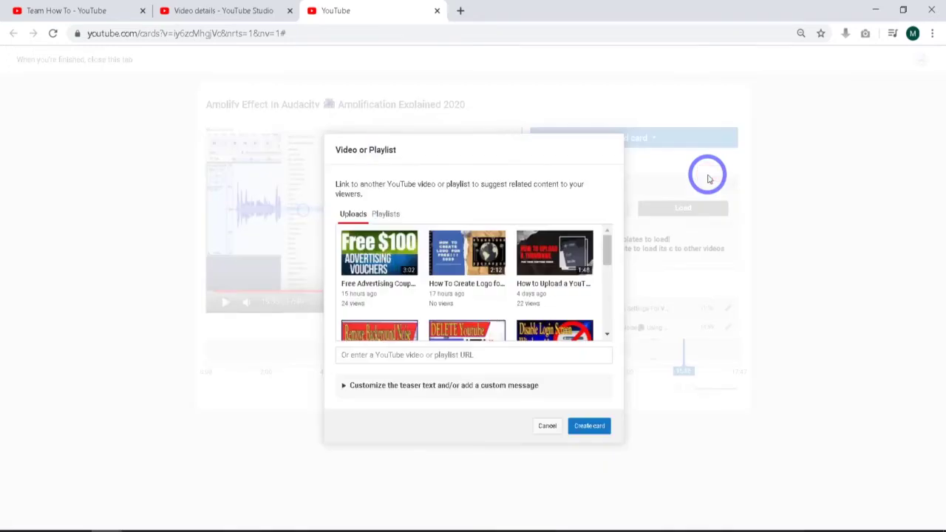
Paste the Equalization Effect in Audacity video link and create the card at 15:56
left_click(493, 355)
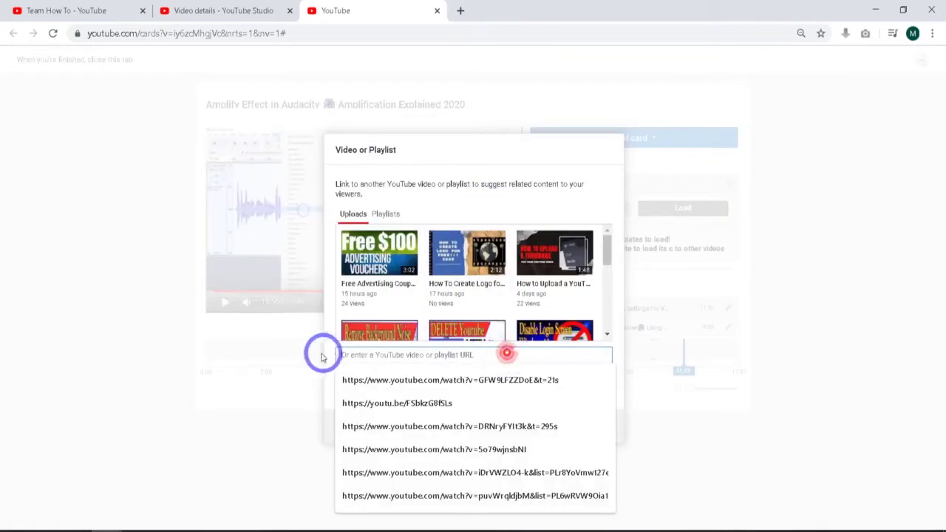
type("http://www.youtube.com/watch?v=5o79wjnsbNl")
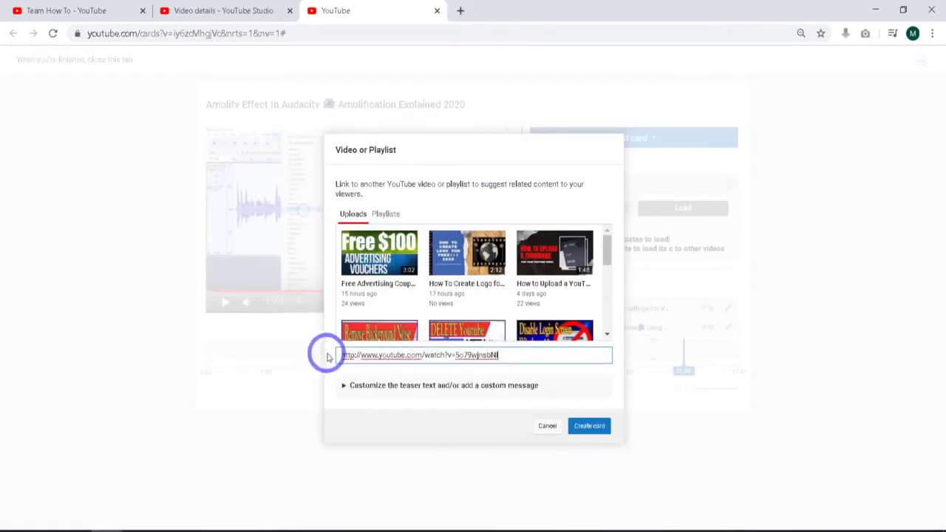
left_click(584, 430)
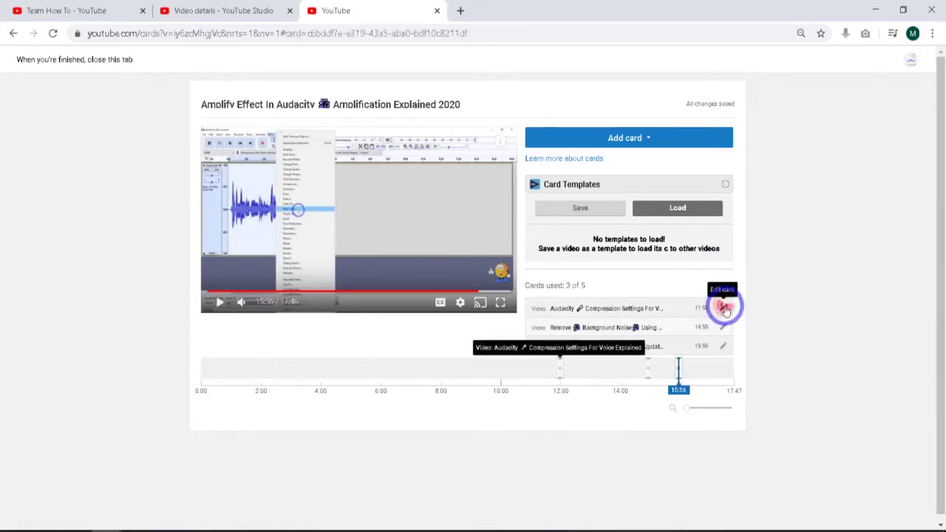
left_click(724, 309)
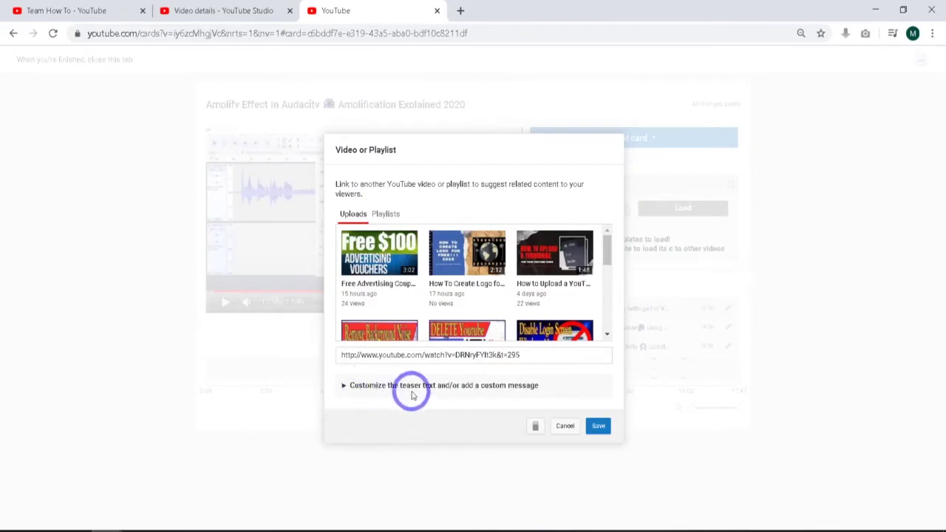
left_click(344, 386)
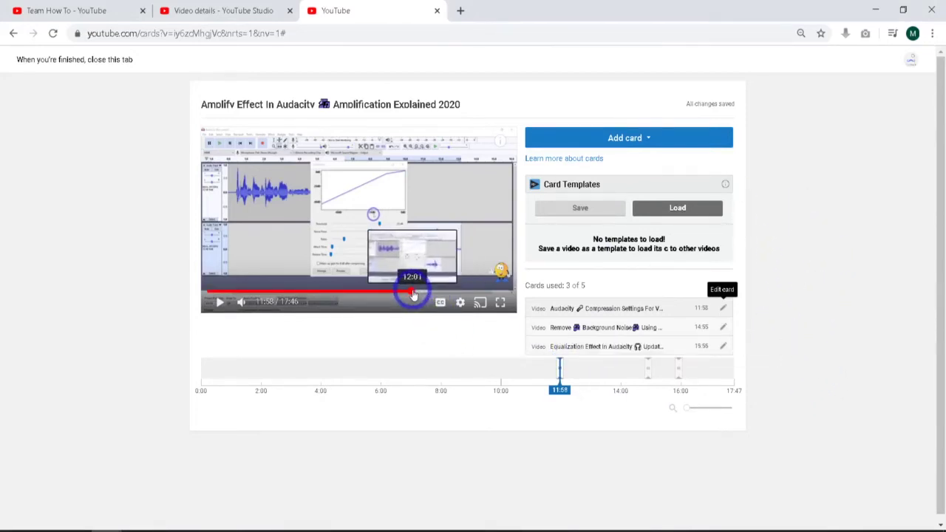
mouse_move(416, 293)
left_mouse_down()
mouse_move(500, 291)
mouse_move(496, 302)
left_mouse_up()
mouse_move(365, 268)
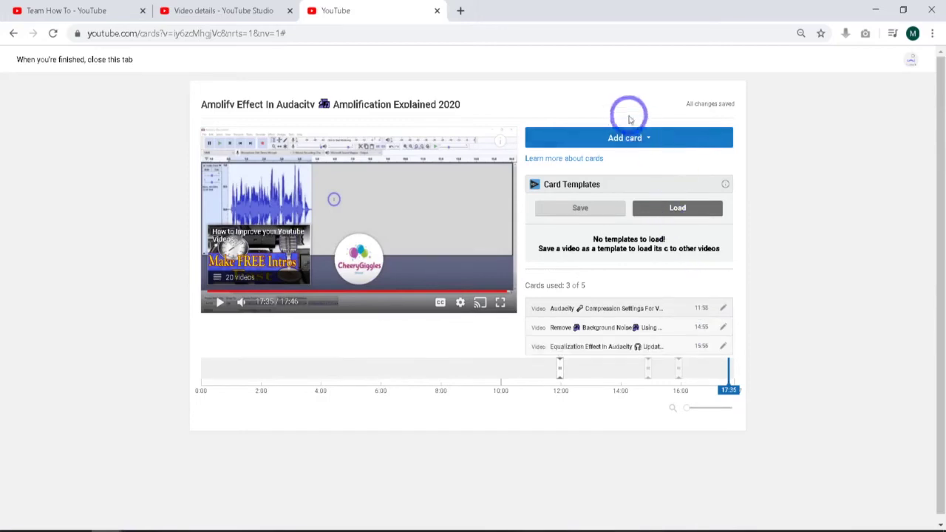
left_click(626, 137)
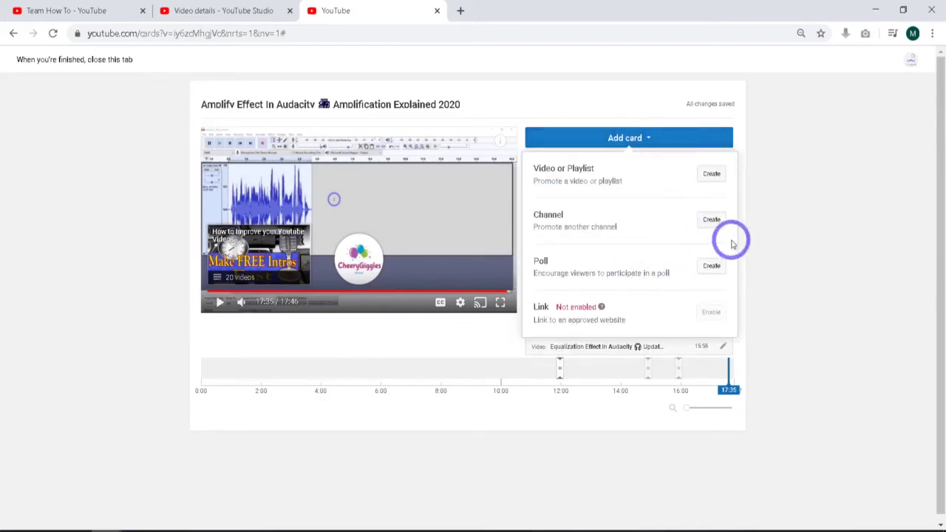
left_click(711, 220)
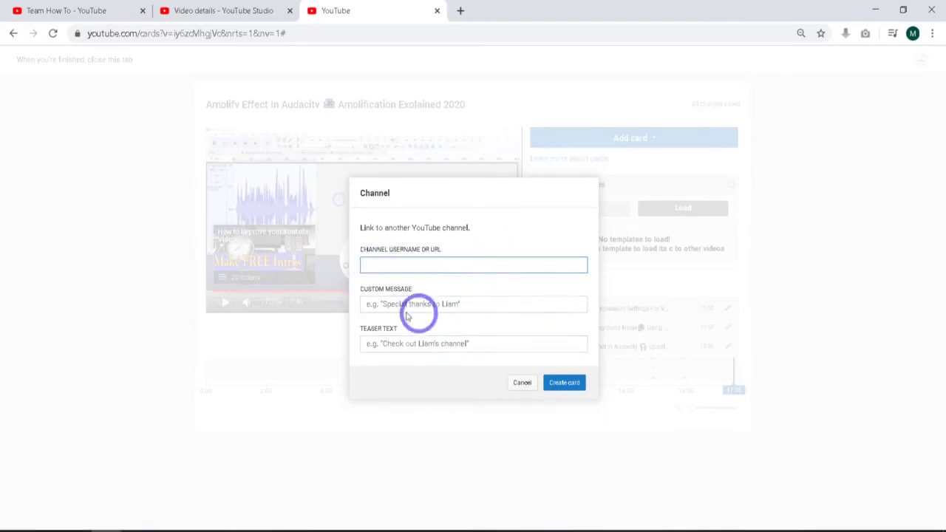
left_click(522, 383)
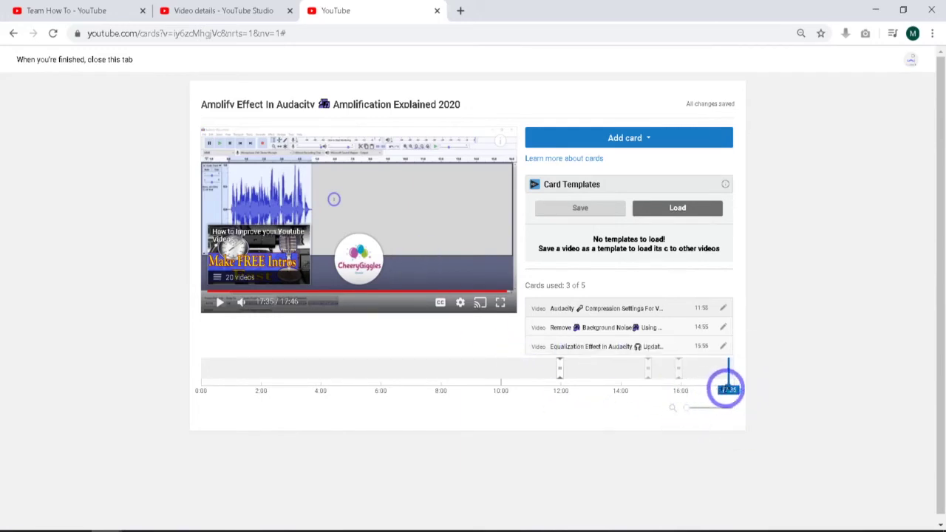
Scrub the preview toward the end and select the Equalization card marker at 15:56
left_click_drag(728, 389, 727, 390)
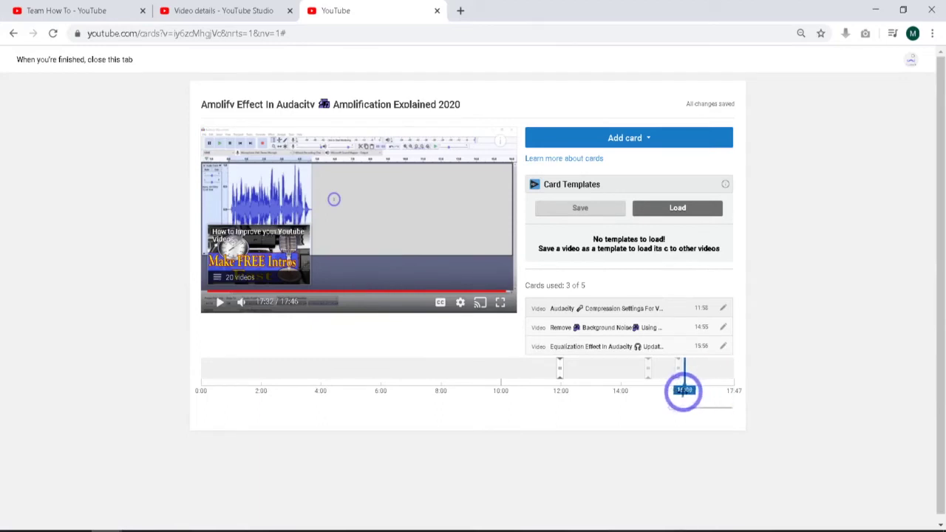
left_click_drag(653, 408, 675, 410)
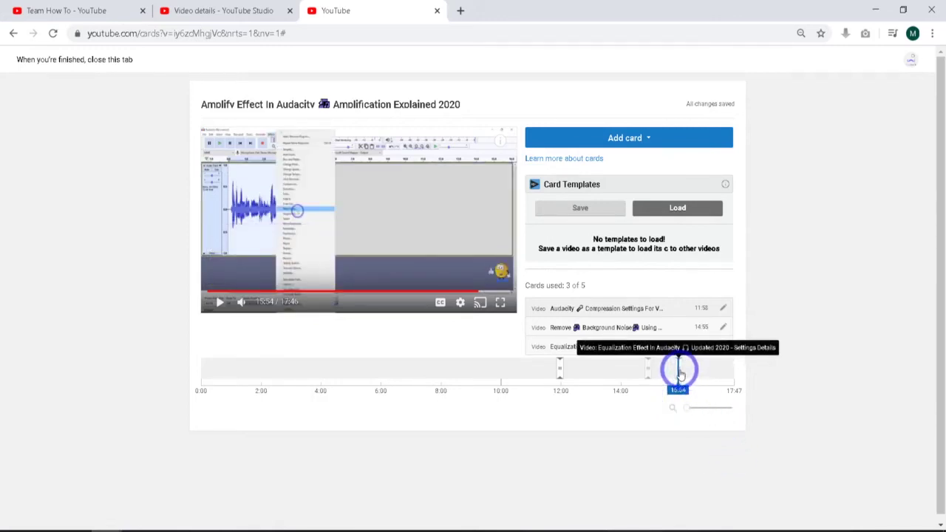
left_click(680, 371)
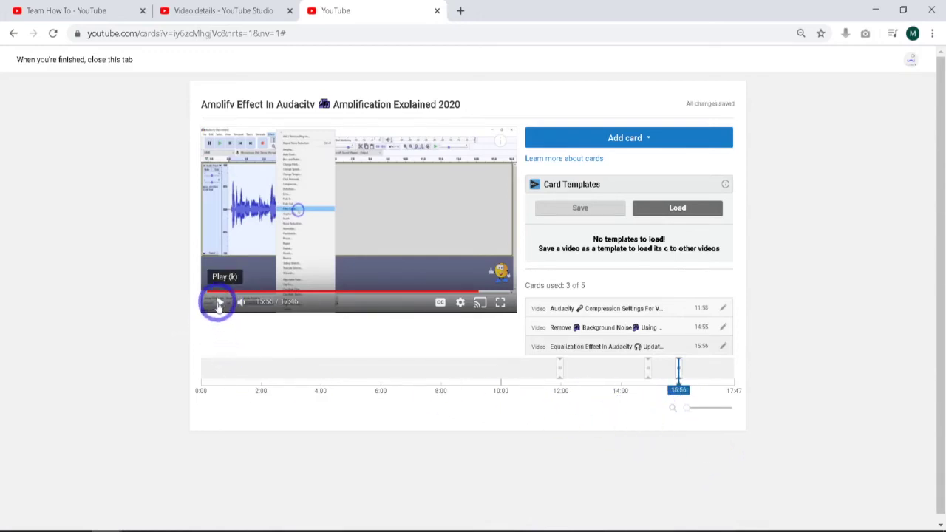
left_click(219, 305)
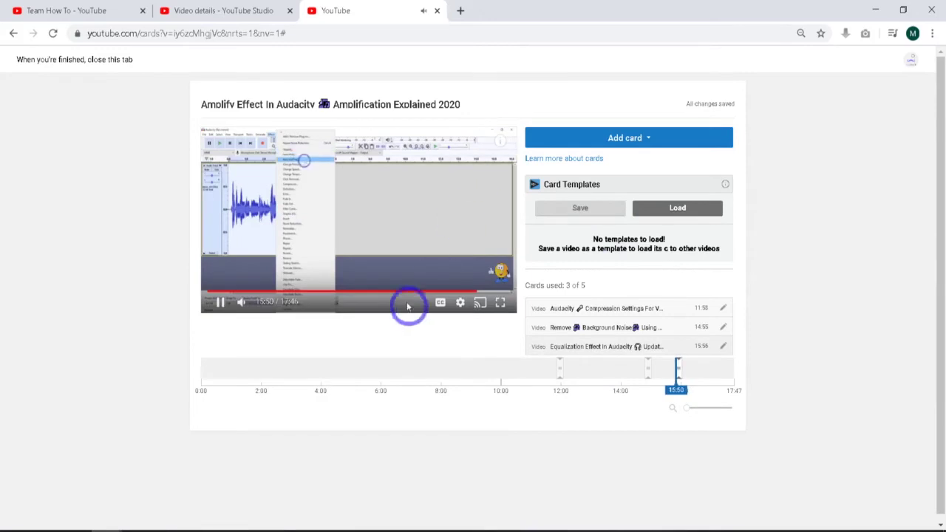
left_click(220, 300)
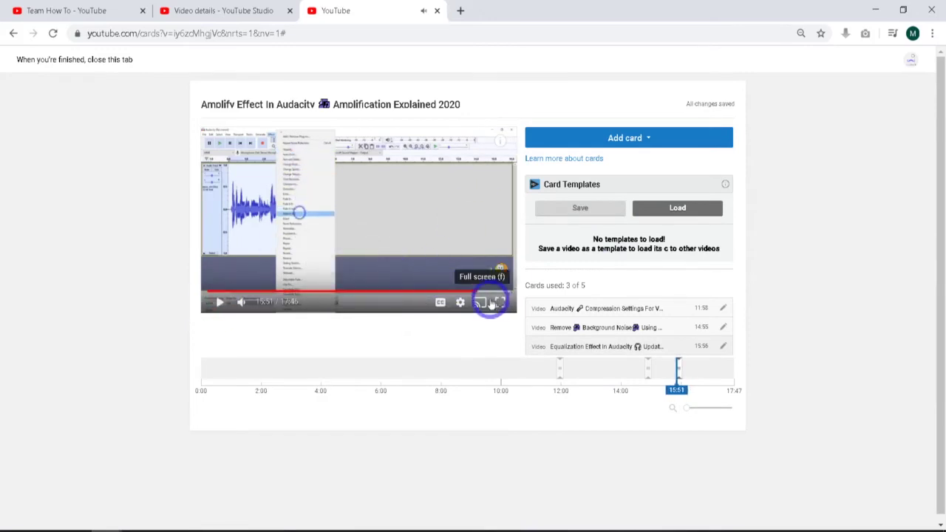
left_click(472, 293)
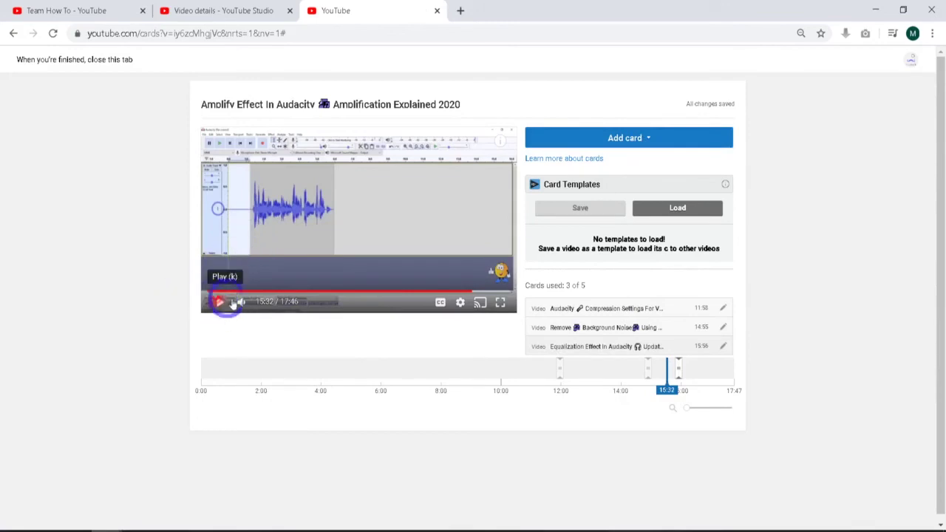
left_click(231, 303)
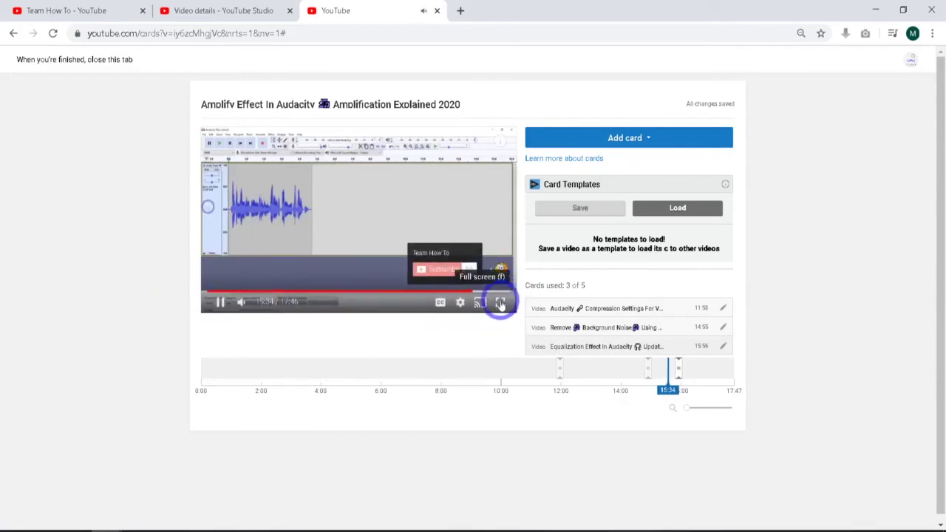
left_click(501, 303)
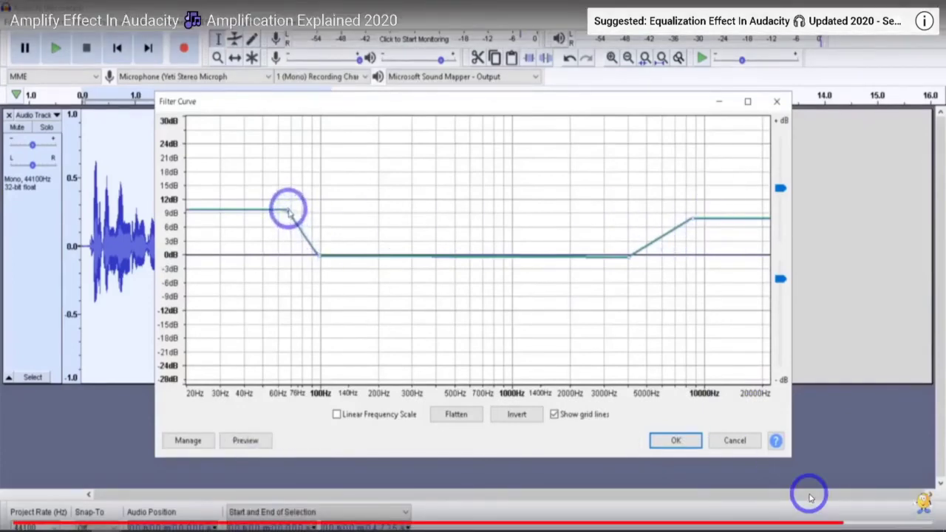
key("Escape")
Pause the preview at 16:06 and close the cards editor tab
mouse_move(232, 275)
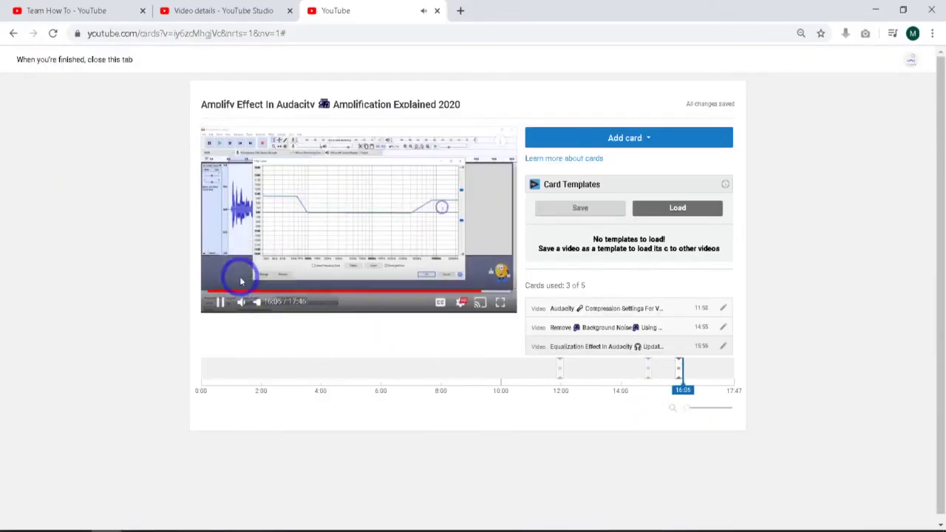
left_click(222, 305)
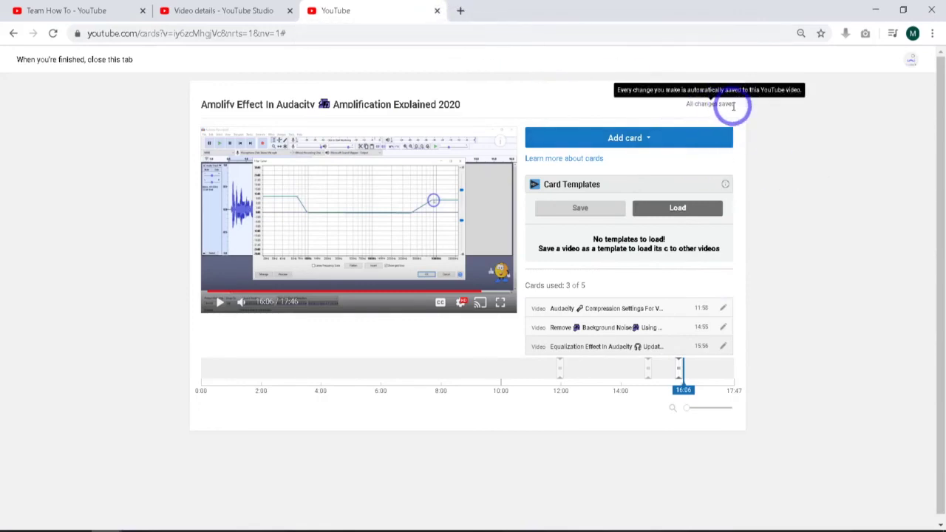
left_click(437, 10)
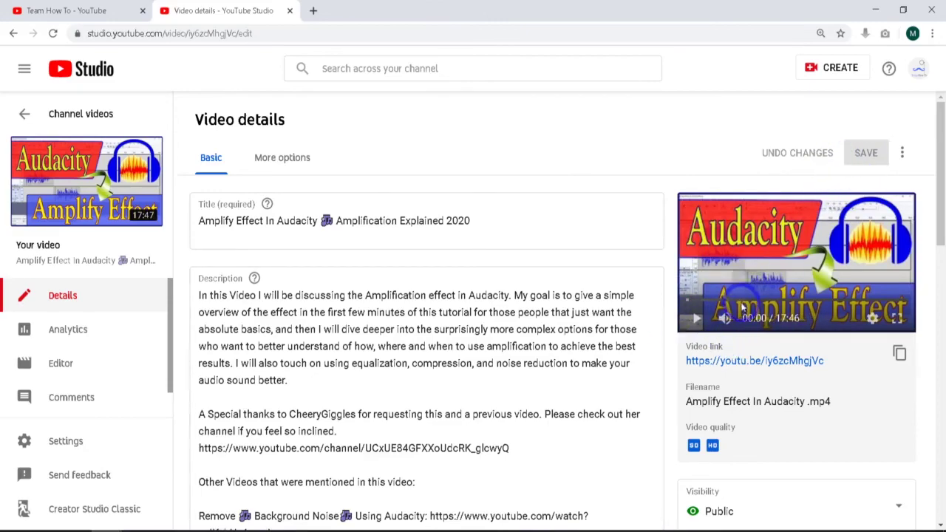
Save the Amplify Effect video's details, leaving no pending changes and visibility Public
scroll(742, 307, "down", 5)
scroll(744, 306, "up", 5)
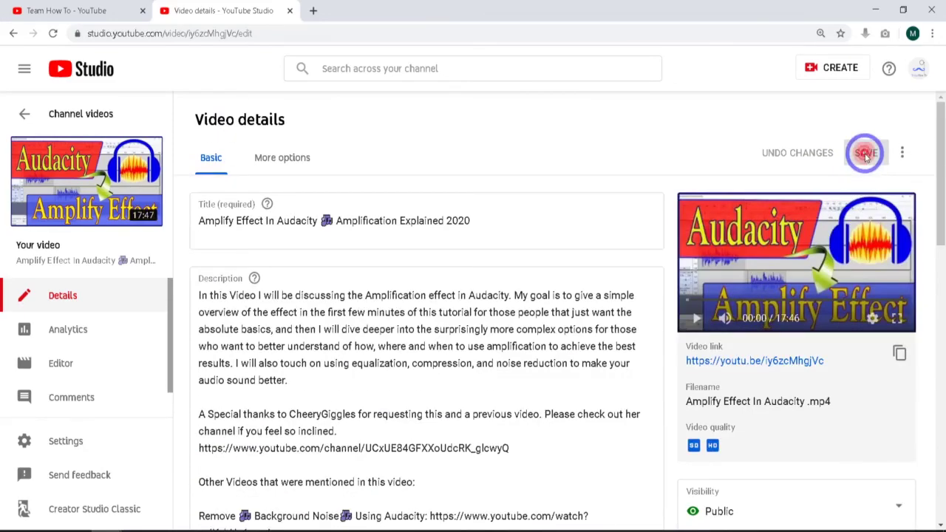
left_click(866, 154)
scroll(740, 423, "down", 1)
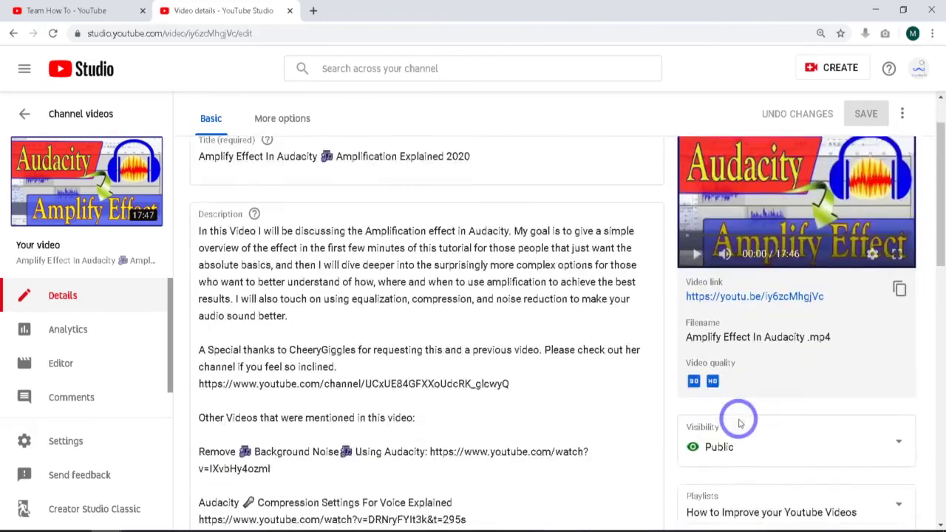
scroll(742, 432, "down", 5)
scroll(742, 441, "up", 6)
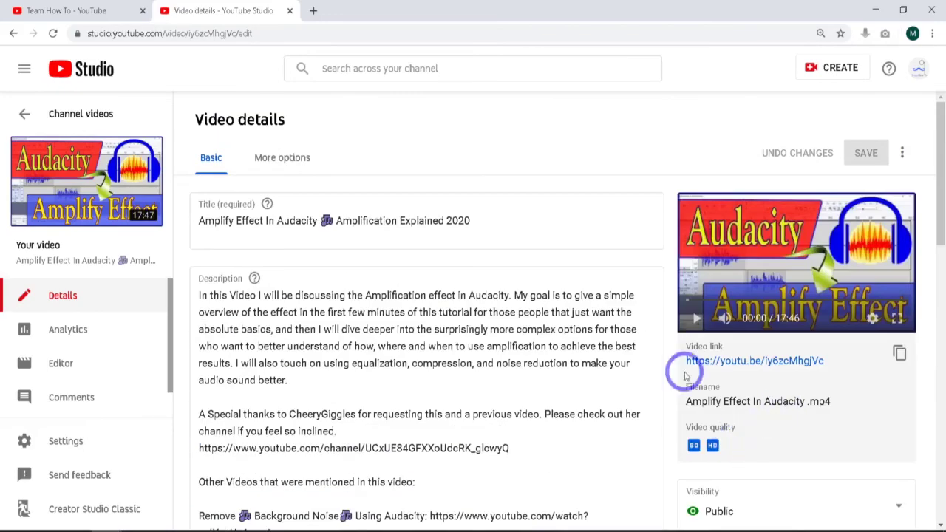